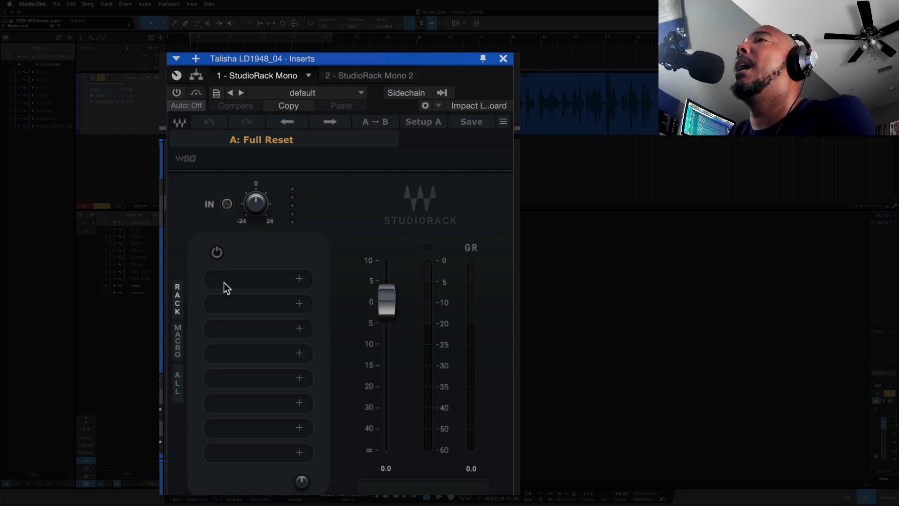
{"action": "left_click", "coordinate": [299, 281]}
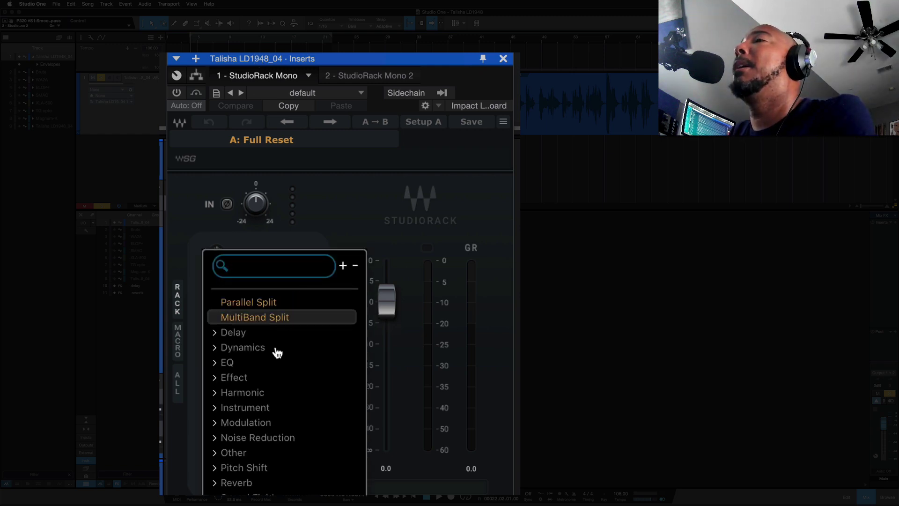
{"action": "scroll", "coordinate": [273, 375], "scroll_direction": "down", "scroll_amount": 2}
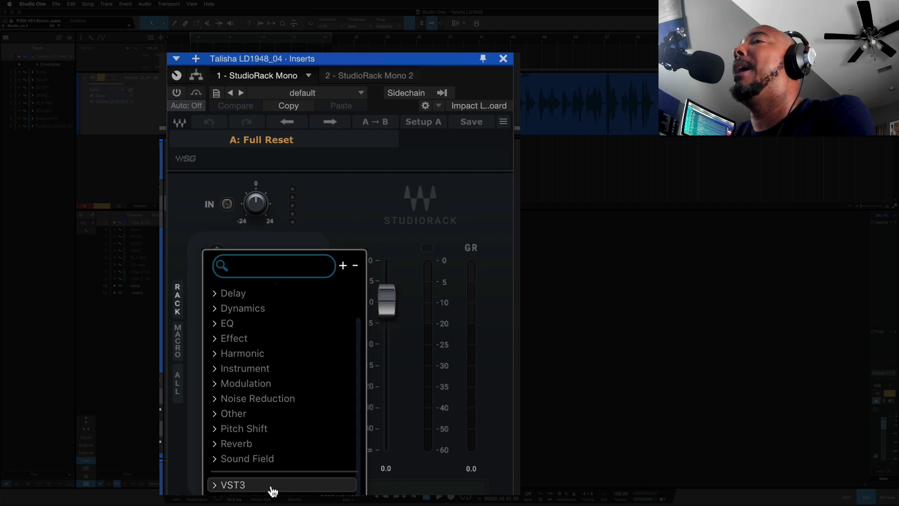
{"action": "scroll", "coordinate": [280, 467], "scroll_direction": "up", "scroll_amount": 2}
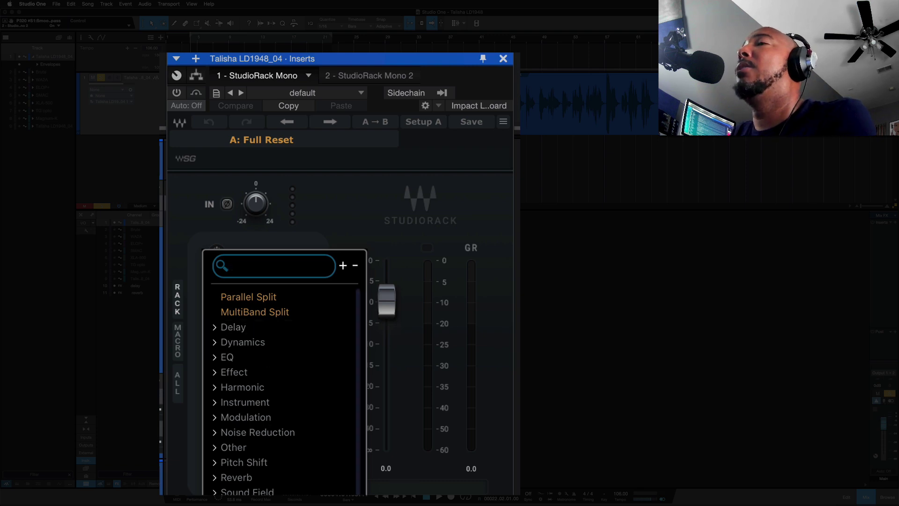
{"action": "scroll", "coordinate": [284, 391], "scroll_direction": "down", "scroll_amount": 1}
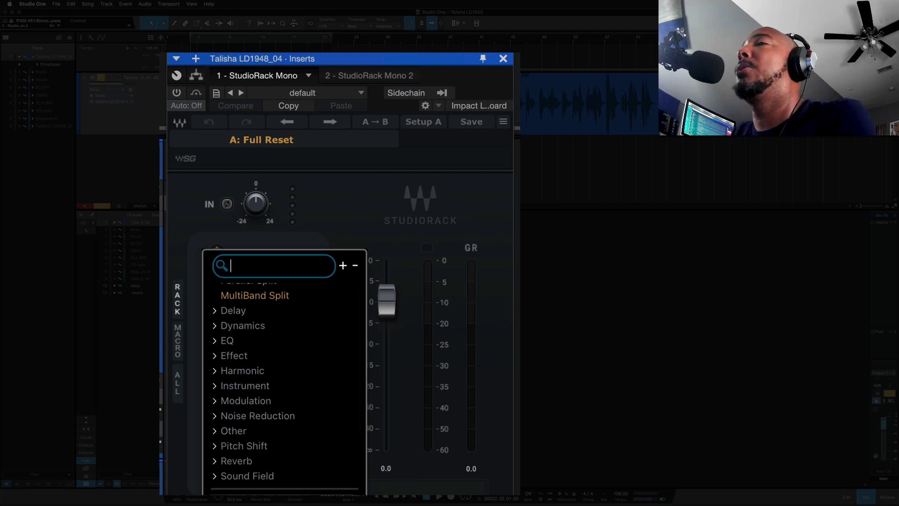
{"action": "scroll", "coordinate": [283, 492], "scroll_direction": "down", "scroll_amount": 5}
{"action": "scroll", "coordinate": [283, 494], "scroll_direction": "down", "scroll_amount": 12}
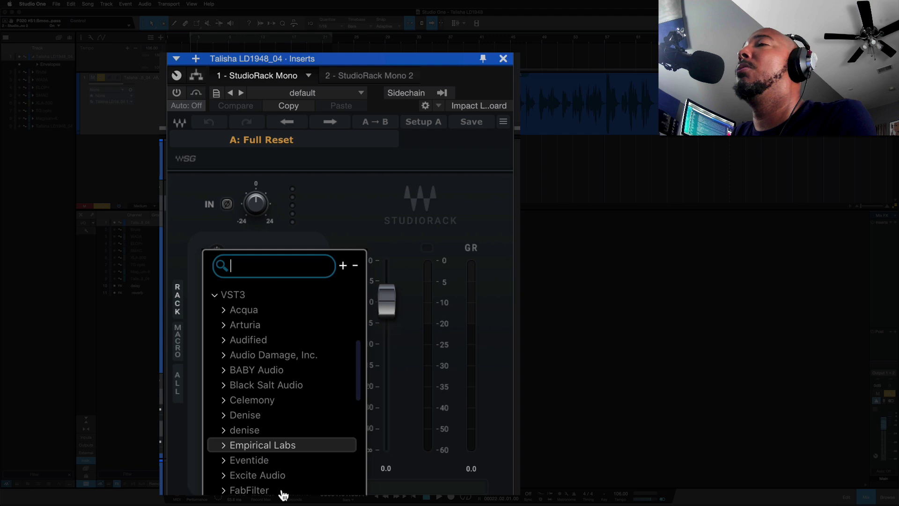
{"action": "scroll", "coordinate": [283, 491], "scroll_direction": "down", "scroll_amount": 3}
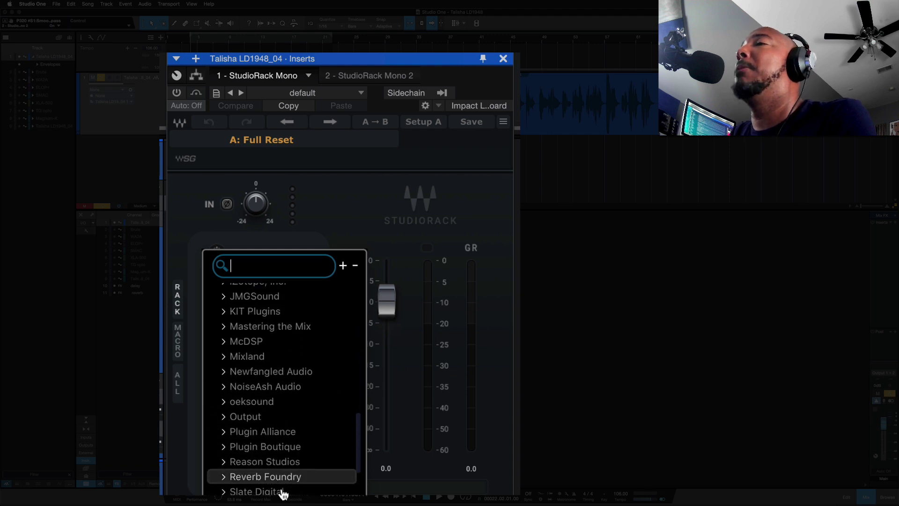
{"action": "scroll", "coordinate": [283, 491], "scroll_direction": "up", "scroll_amount": 8}
{"action": "scroll", "coordinate": [283, 475], "scroll_direction": "up", "scroll_amount": 10}
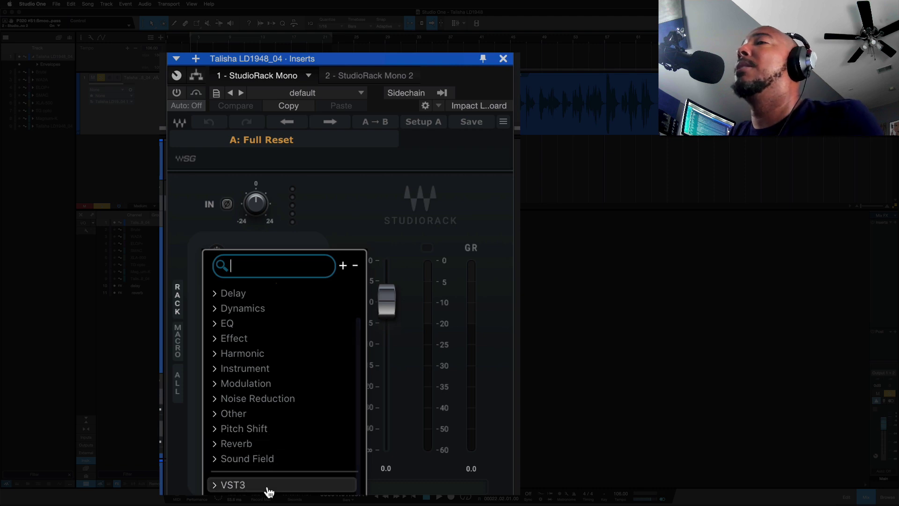
{"action": "left_click", "coordinate": [266, 487]}
{"action": "left_click", "coordinate": [254, 266]}
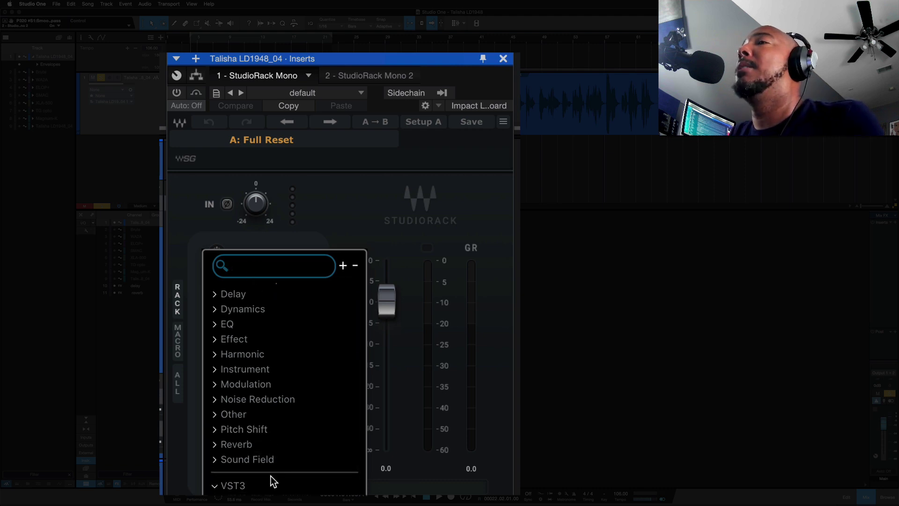
{"action": "left_click", "coordinate": [259, 486]}
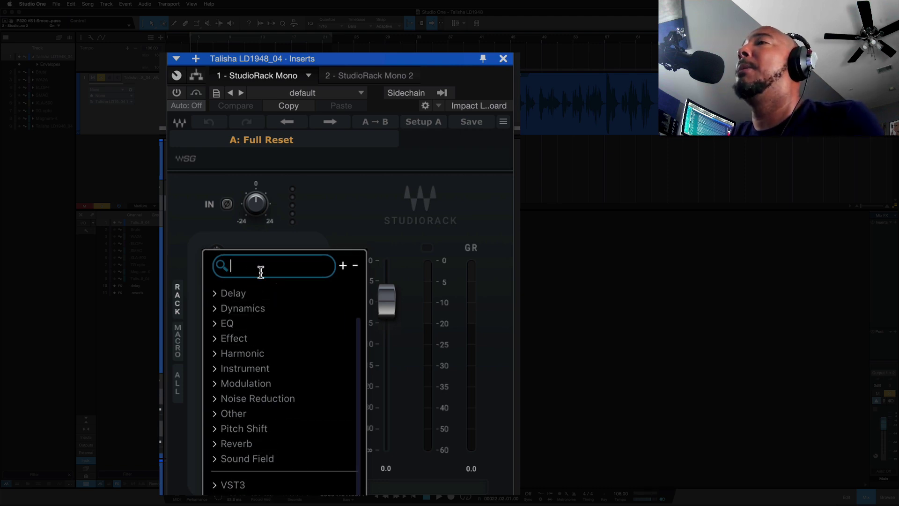
{"action": "left_click", "coordinate": [271, 295]}
{"action": "scroll", "coordinate": [269, 300], "scroll_direction": "up", "scroll_amount": 1}
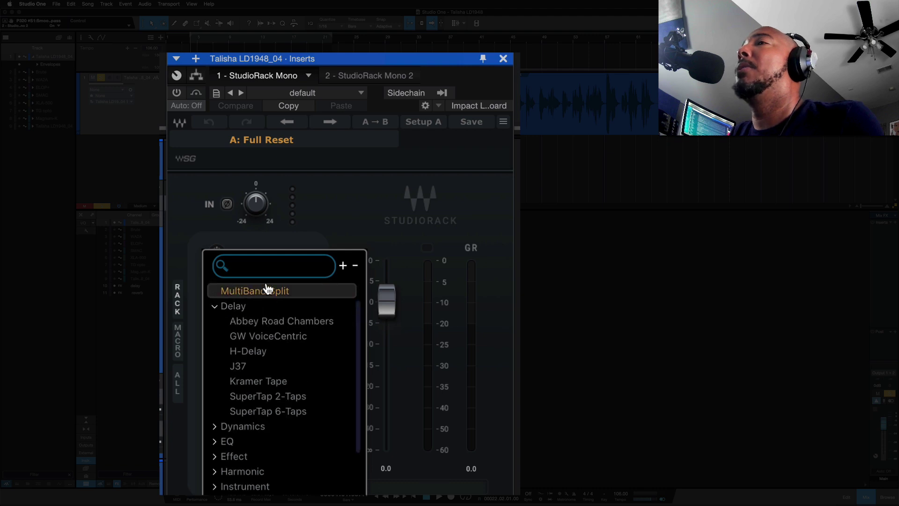
{"action": "left_click", "coordinate": [263, 307]}
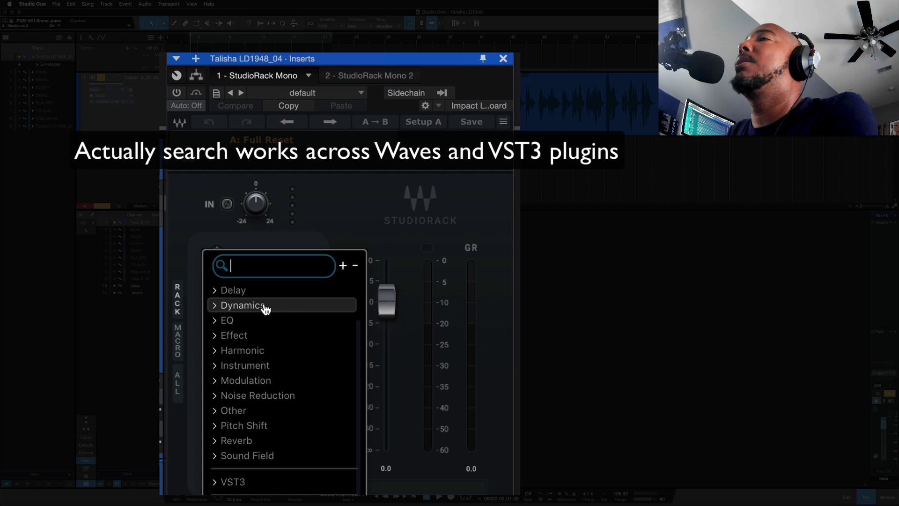
{"action": "left_click", "coordinate": [326, 193]}
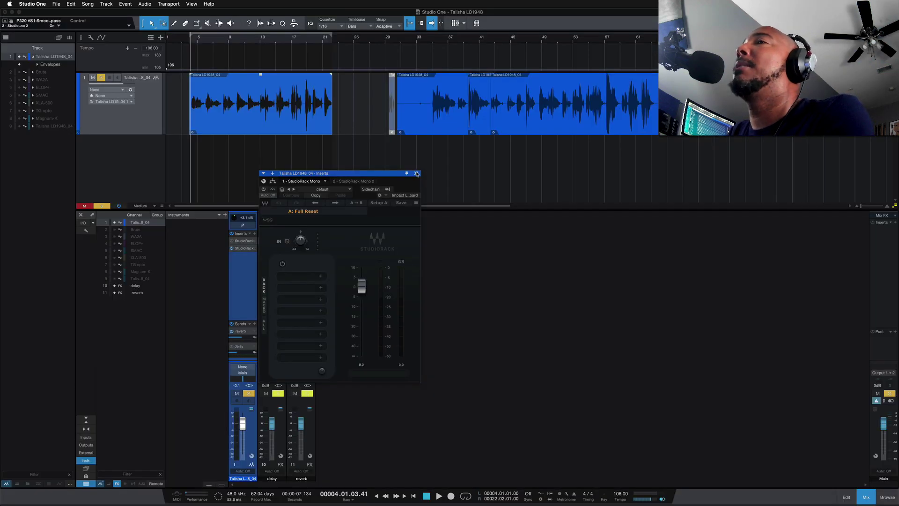
Close the empty rack and open StudioRack Mono 2 beside the vocal channel.
{"action": "left_click", "coordinate": [416, 174]}
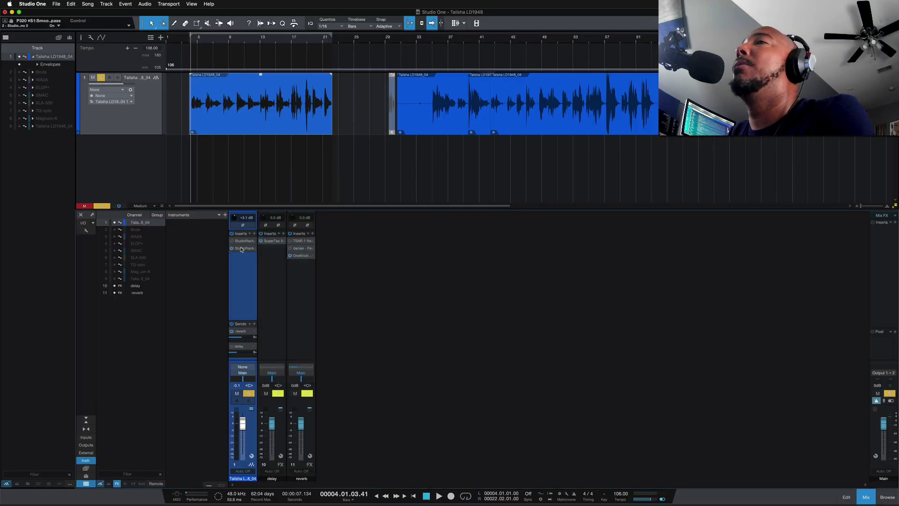
{"action": "left_click", "coordinate": [241, 248]}
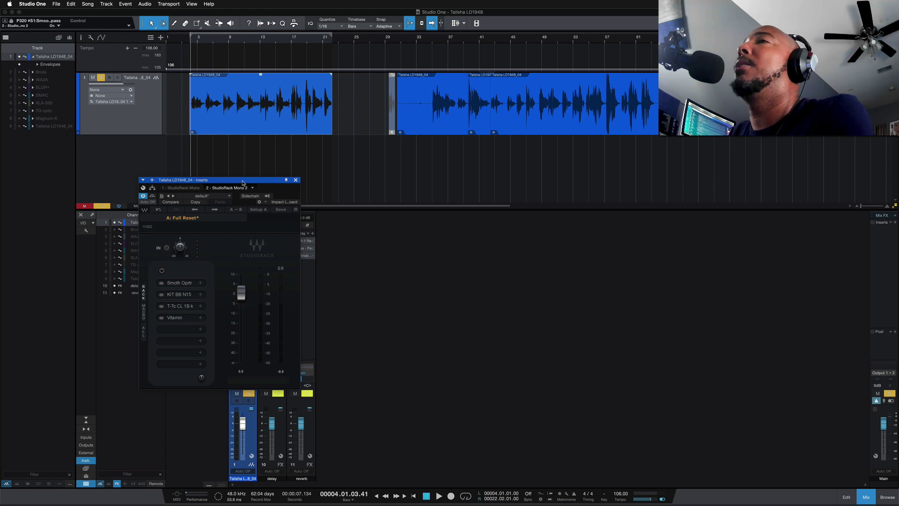
{"action": "left_click_drag", "start_coordinate": [242, 182], "coordinate": [365, 181]}
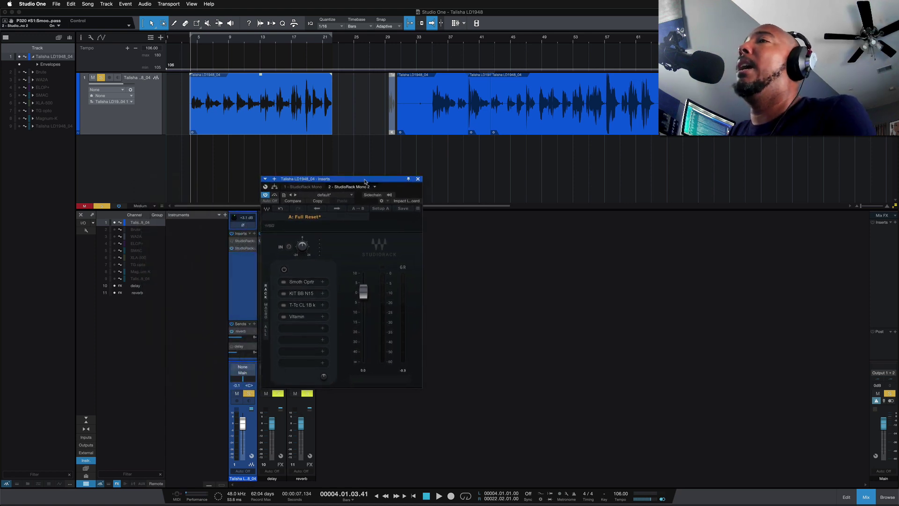
Open the Smooth Operator, KIT BB N15, Tube-Tech CL 1B and Vitamin editors in turn.
{"action": "left_click", "coordinate": [301, 282]}
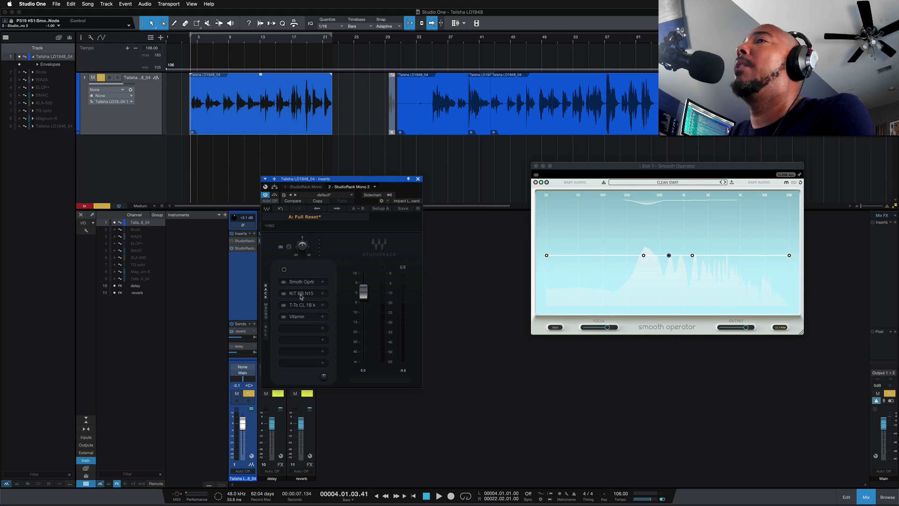
{"action": "left_click", "coordinate": [301, 295]}
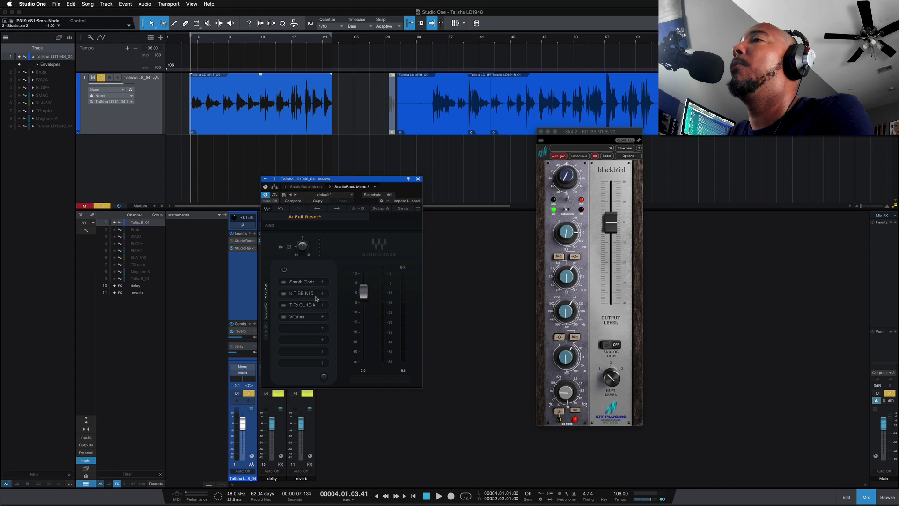
{"action": "left_click", "coordinate": [304, 306]}
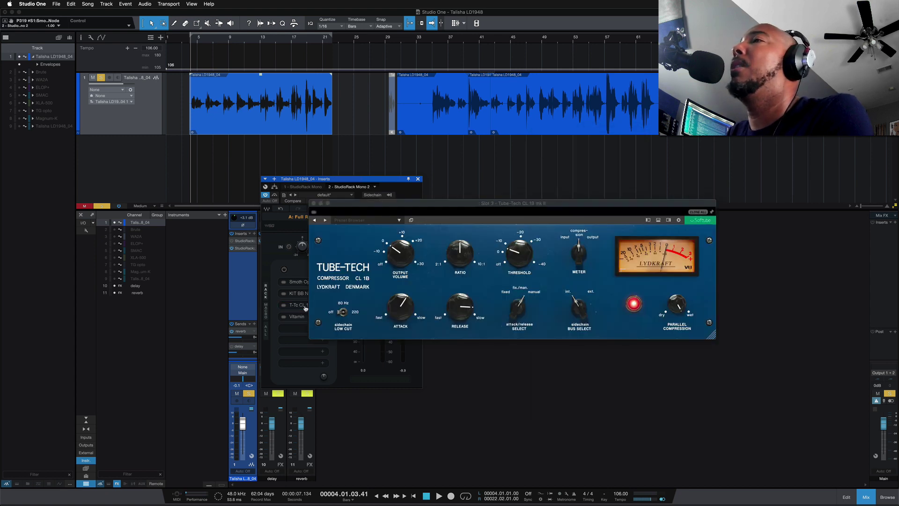
{"action": "left_click", "coordinate": [298, 318]}
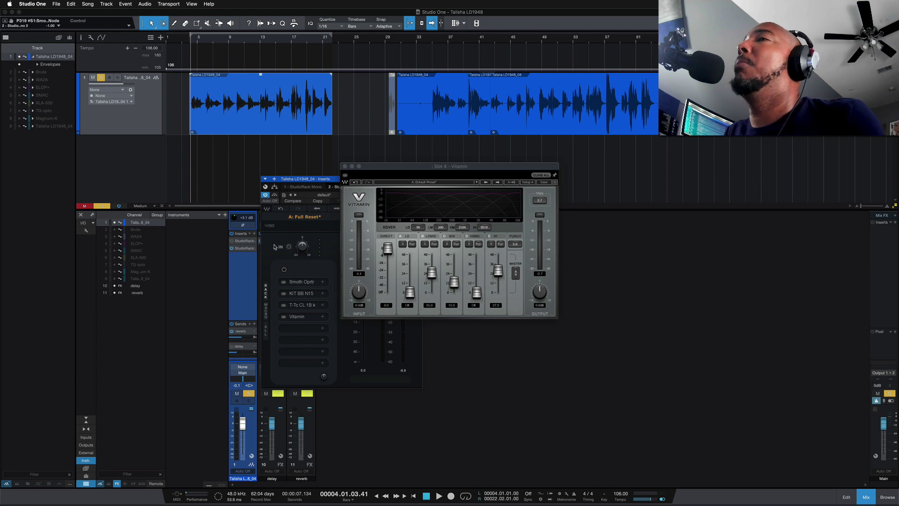
Bypass KIT BB N15, Tube-Tech CL 1B and Vitamin, leaving only Smooth Operator active.
{"action": "left_click", "coordinate": [284, 271]}
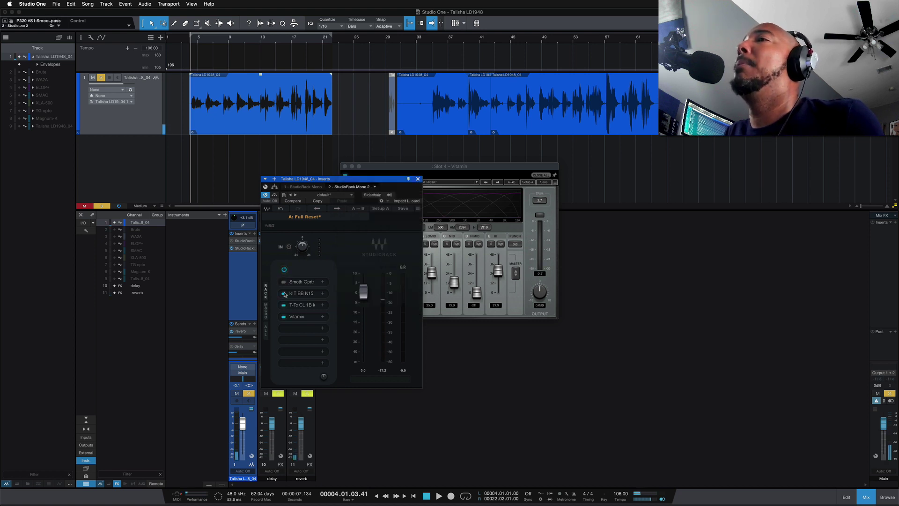
{"action": "left_click", "coordinate": [283, 294]}
{"action": "left_click", "coordinate": [283, 305]}
{"action": "left_click", "coordinate": [284, 317]}
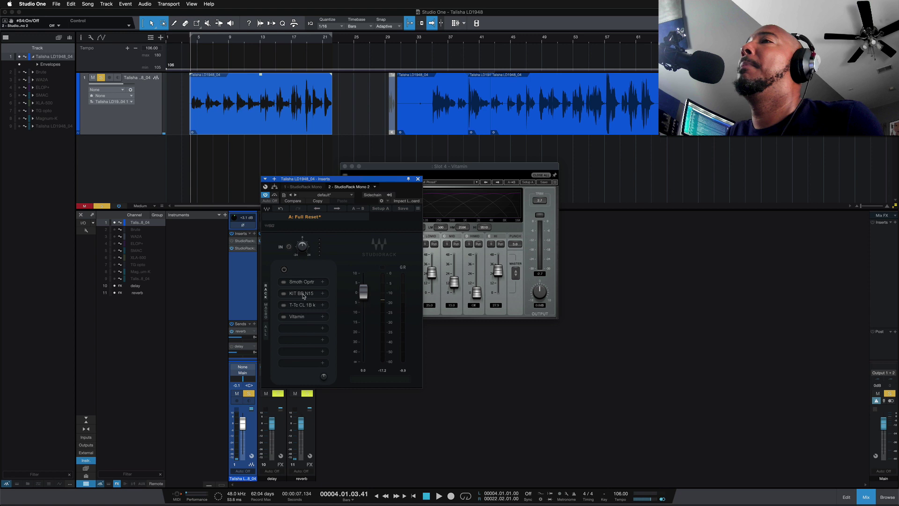
Start playback, toggle Smooth Operator to compare, and bring its editor into view.
{"action": "key", "text": "space"}
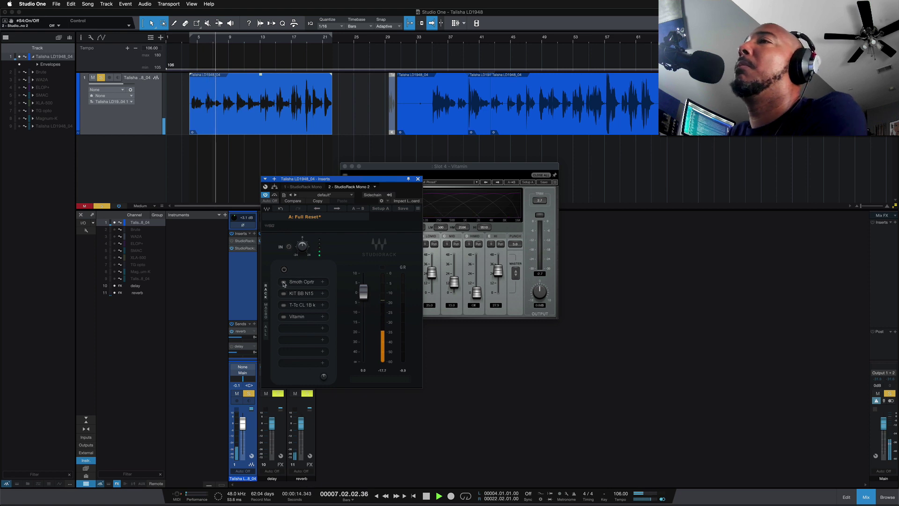
{"action": "left_click", "coordinate": [284, 283]}
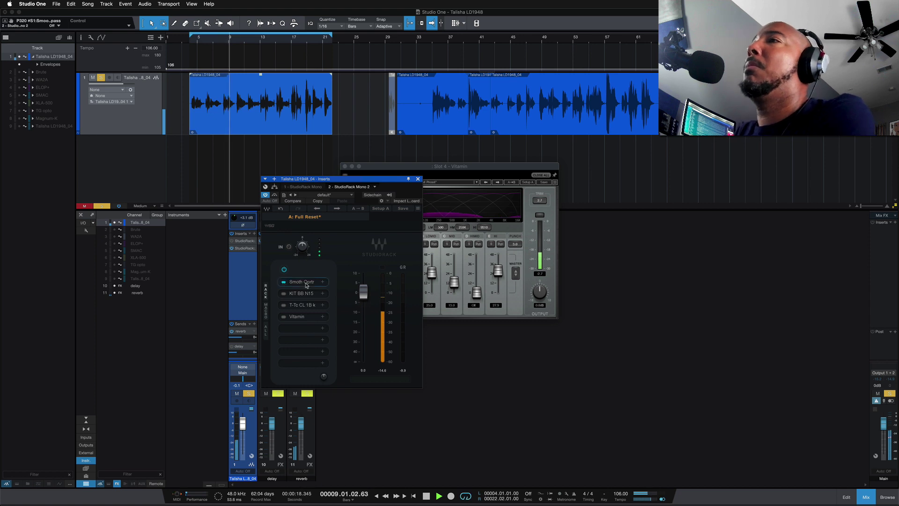
{"action": "left_click", "coordinate": [305, 282]}
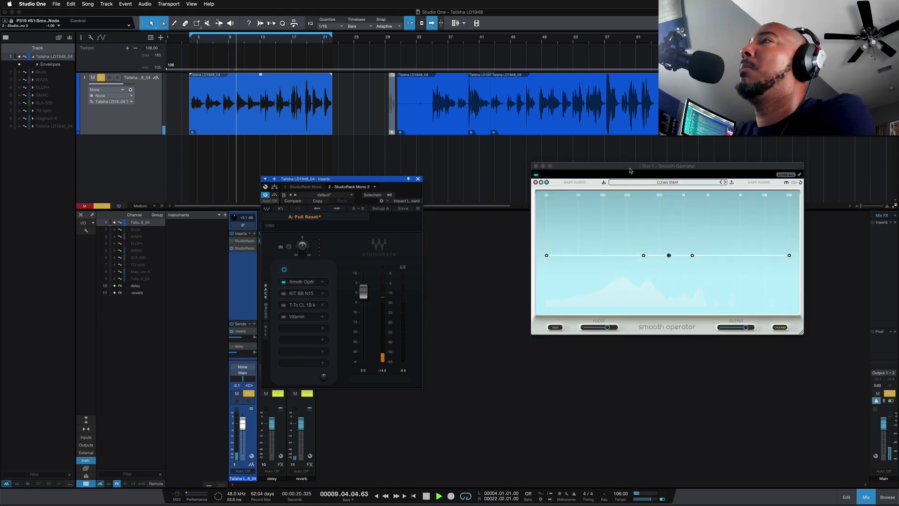
{"action": "left_click_drag", "start_coordinate": [628, 168], "coordinate": [532, 176]}
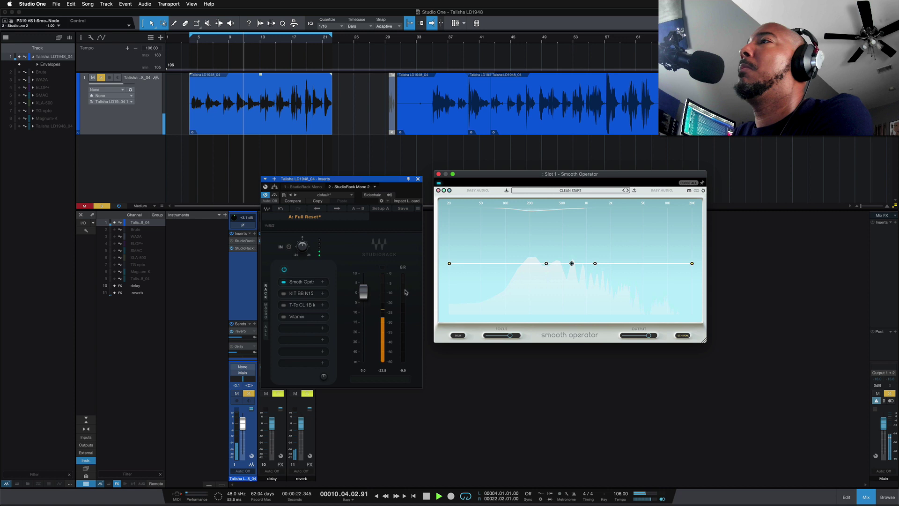
Audition the KIT BB N15, Tube-Tech CL 1B and Vitamin editors, then stop playback.
{"action": "left_click", "coordinate": [305, 293]}
{"action": "left_click", "coordinate": [305, 294]}
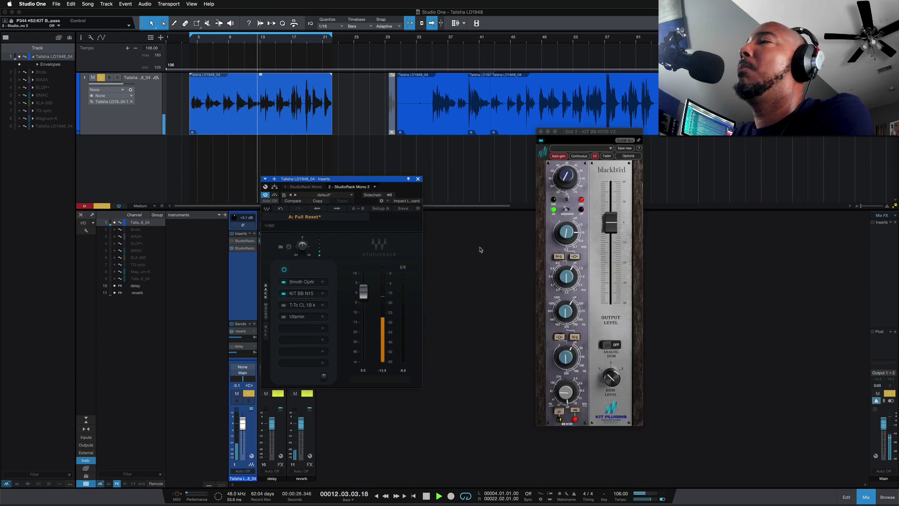
{"action": "left_click", "coordinate": [291, 307]}
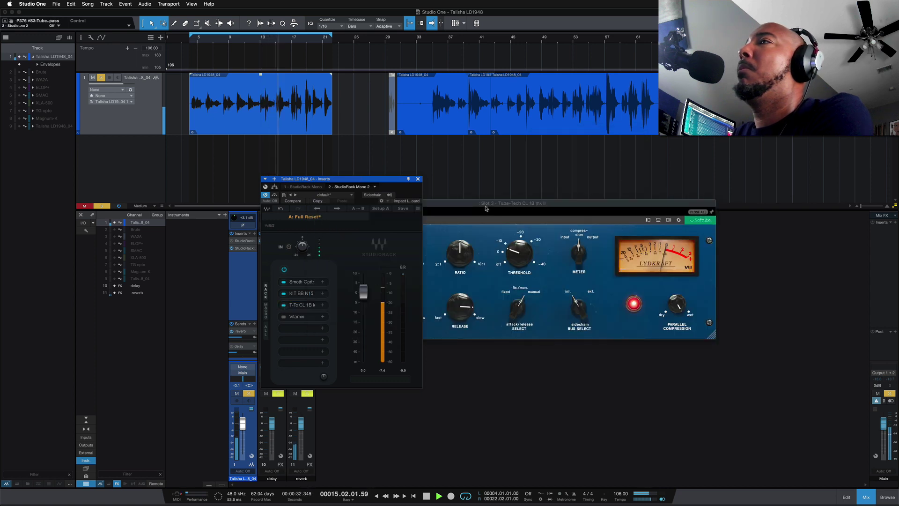
{"action": "mouse_move", "coordinate": [604, 201]}
{"action": "left_mouse_down"}
{"action": "mouse_move", "coordinate": [560, 205]}
{"action": "mouse_move", "coordinate": [614, 204]}
{"action": "left_mouse_up"}
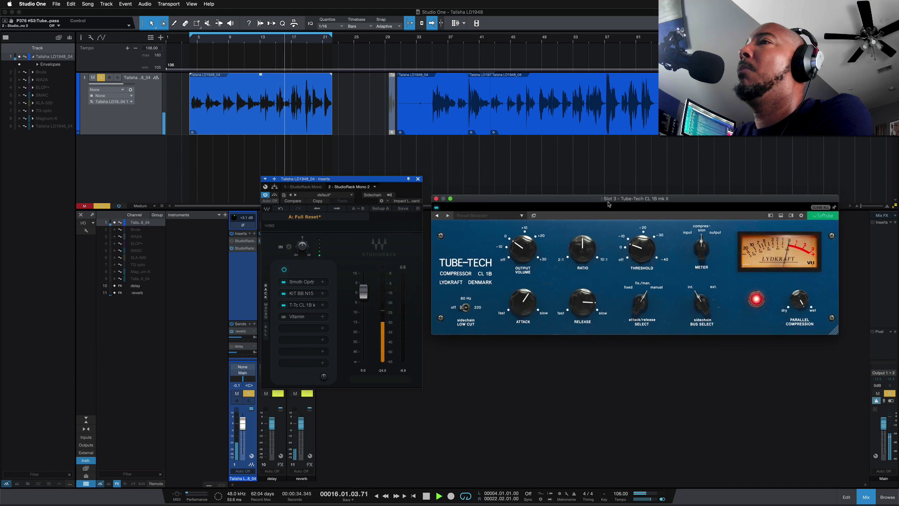
{"action": "left_click", "coordinate": [310, 317]}
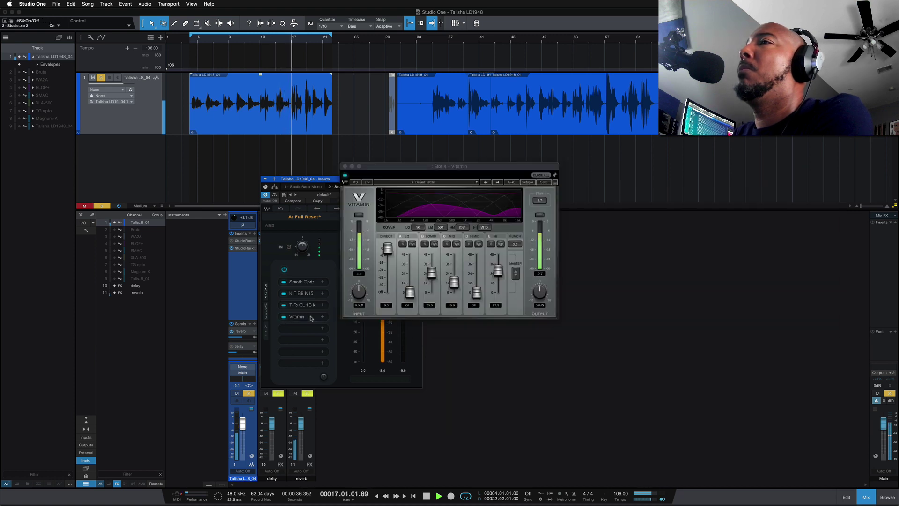
{"action": "left_click_drag", "start_coordinate": [467, 170], "coordinate": [555, 194]}
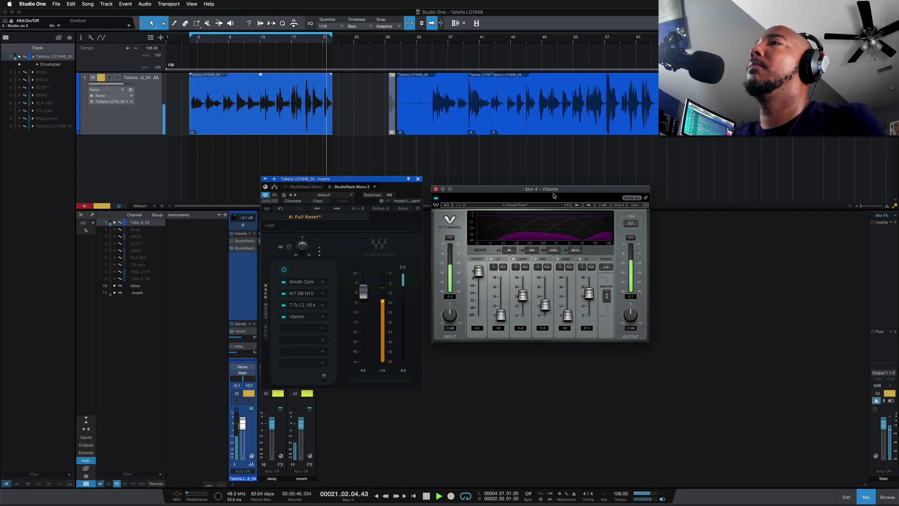
{"action": "key", "text": "space"}
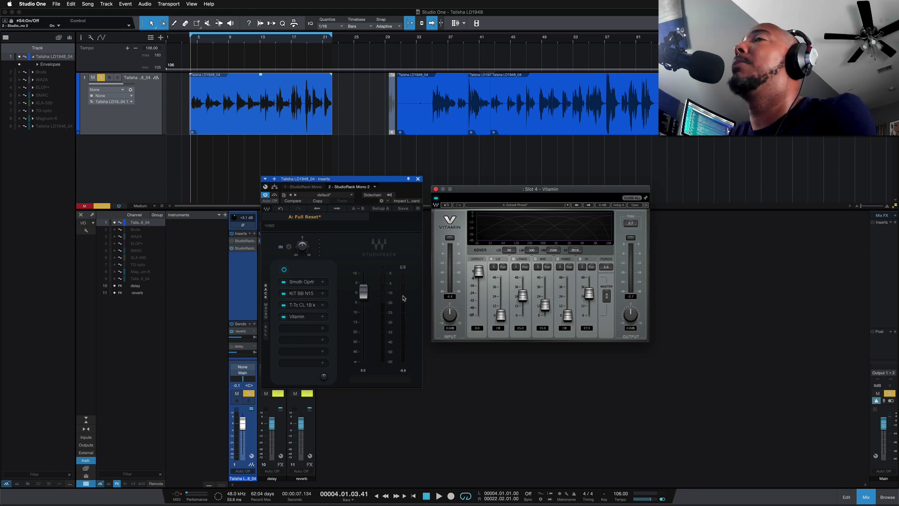
Show the Tube-Tech CL 1B editor, check the Macro view's first macro menu, and return to Rack view.
{"action": "left_click", "coordinate": [311, 306]}
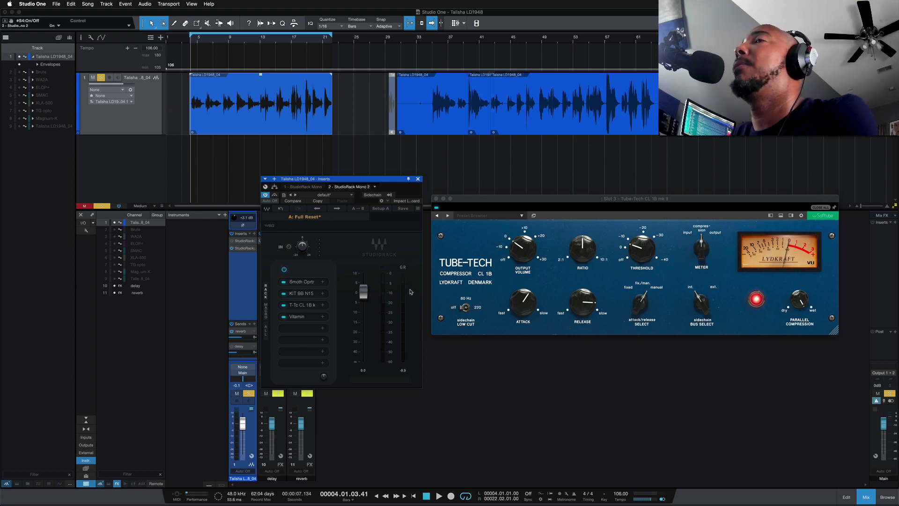
{"action": "left_click", "coordinate": [267, 311]}
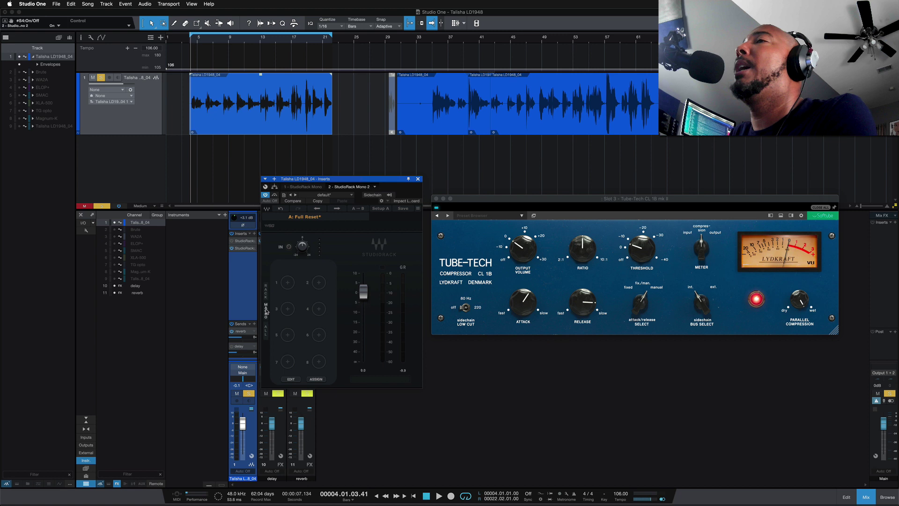
{"action": "left_click", "coordinate": [288, 282]}
{"action": "mouse_move", "coordinate": [315, 317]}
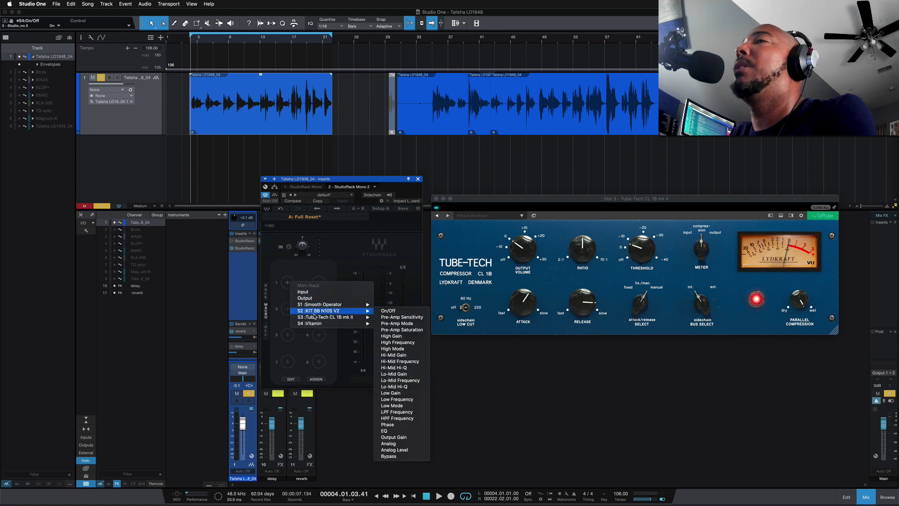
{"action": "left_click", "coordinate": [343, 253]}
{"action": "left_click", "coordinate": [267, 292]}
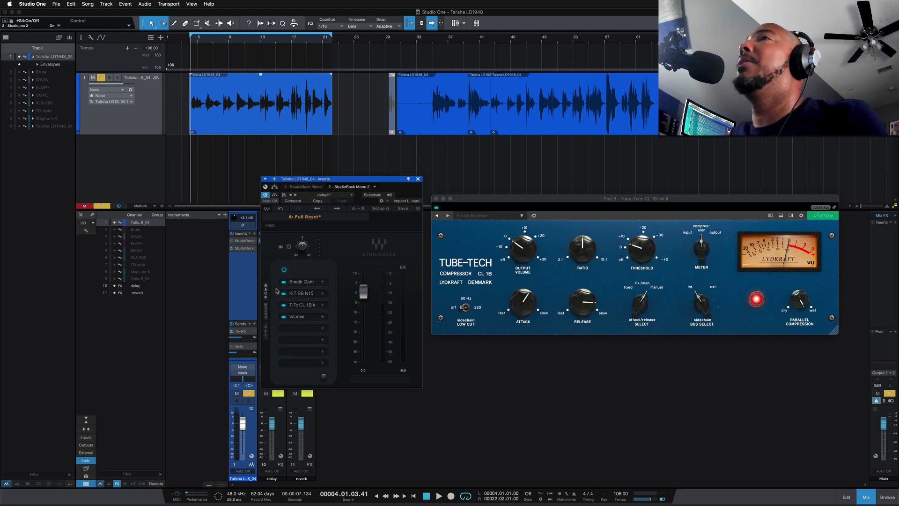
{"action": "key", "text": "space"}
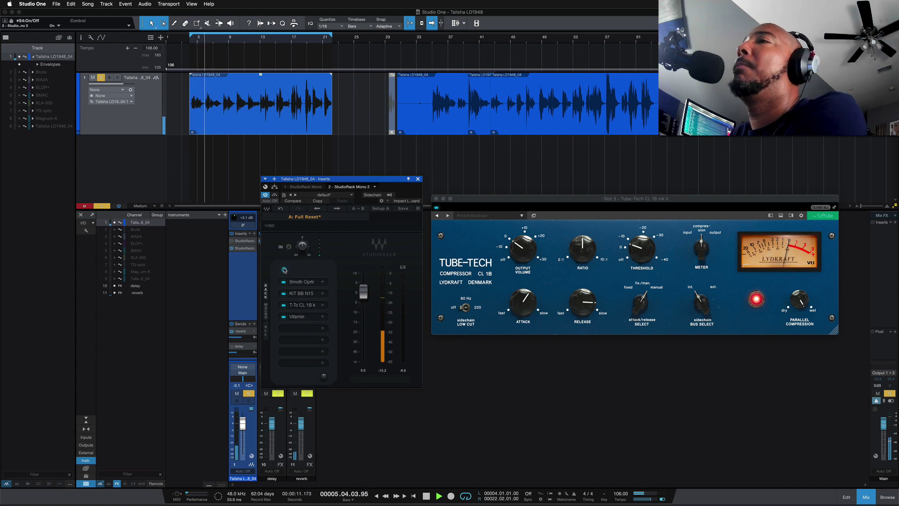
{"action": "left_click", "coordinate": [284, 270]}
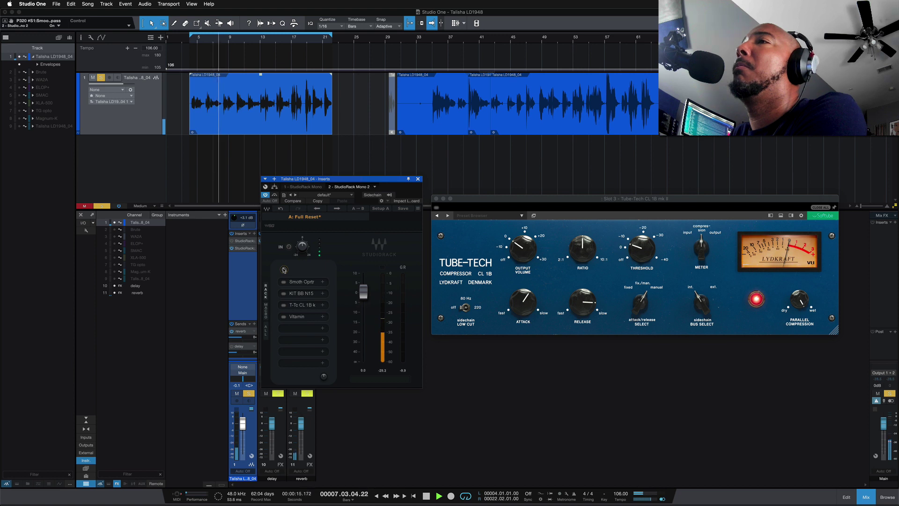
{"action": "left_click", "coordinate": [284, 270]}
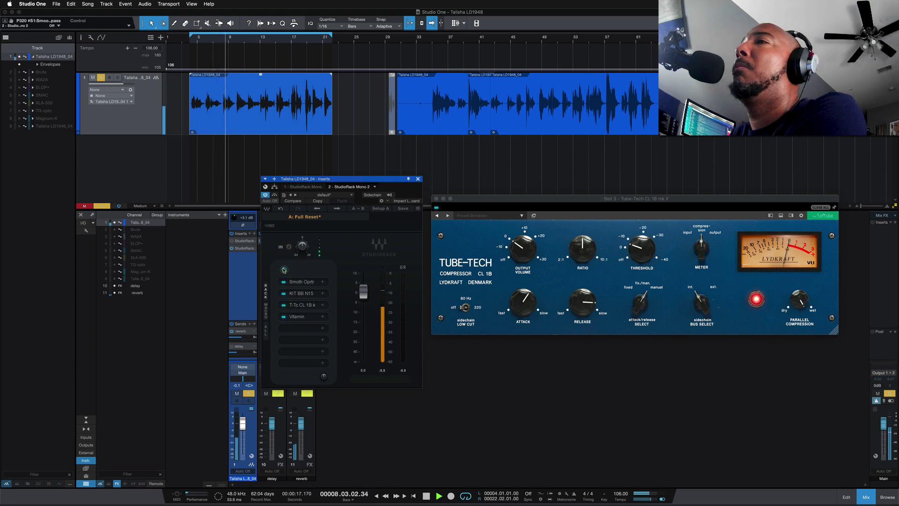
{"action": "left_click", "coordinate": [297, 317]}
{"action": "left_click", "coordinate": [285, 270]}
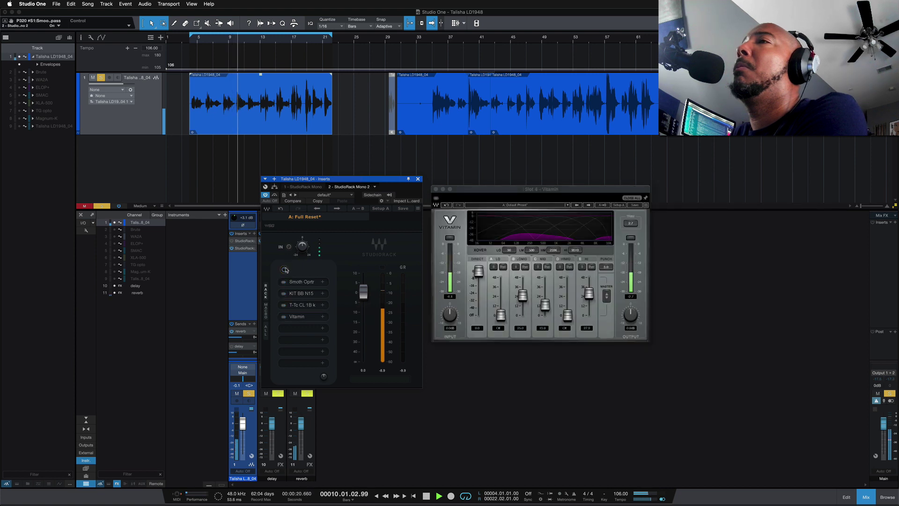
{"action": "left_click", "coordinate": [305, 282]}
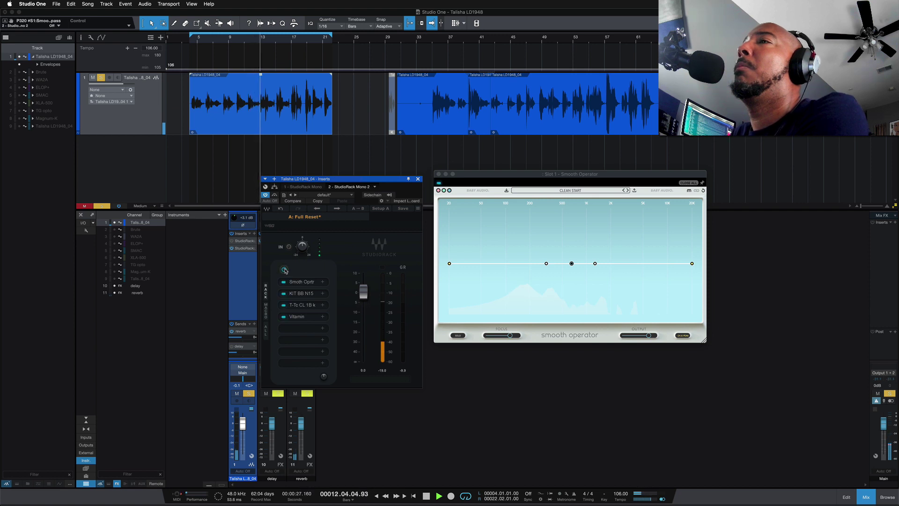
{"action": "left_click", "coordinate": [284, 270]}
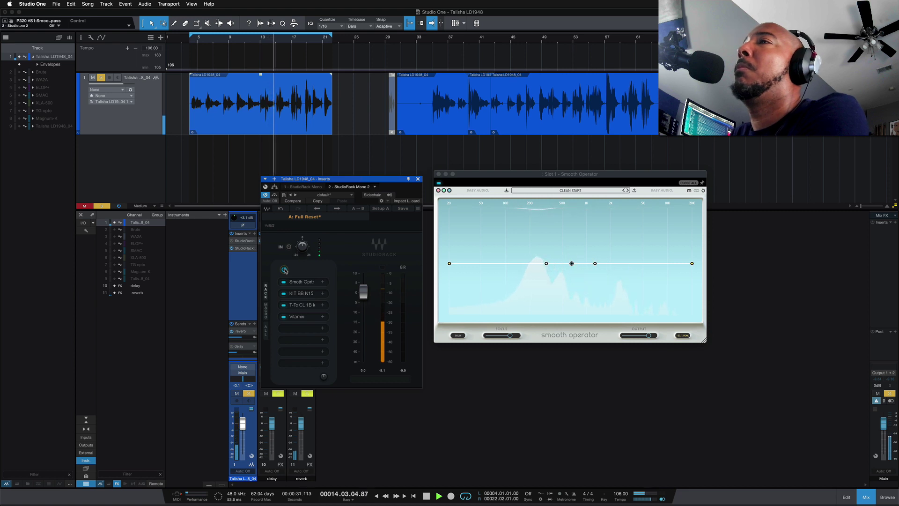
{"action": "left_click", "coordinate": [284, 270]}
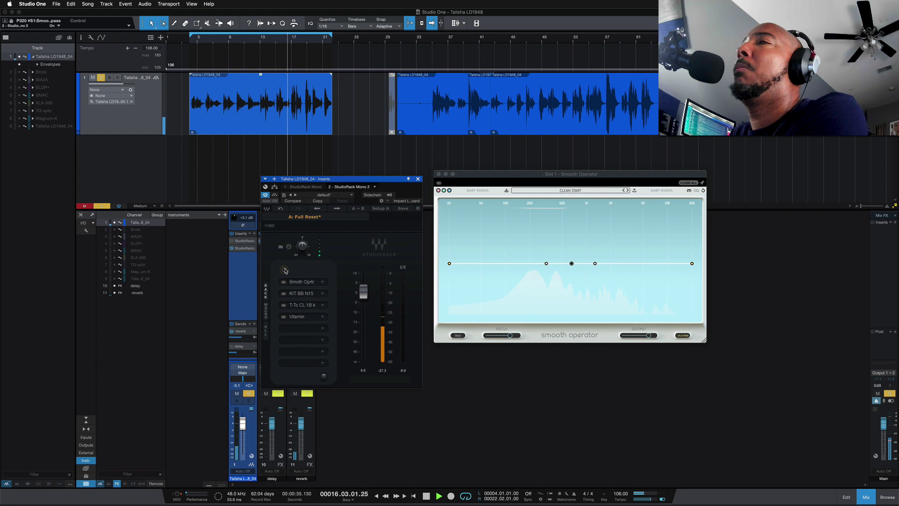
{"action": "left_click", "coordinate": [284, 271]}
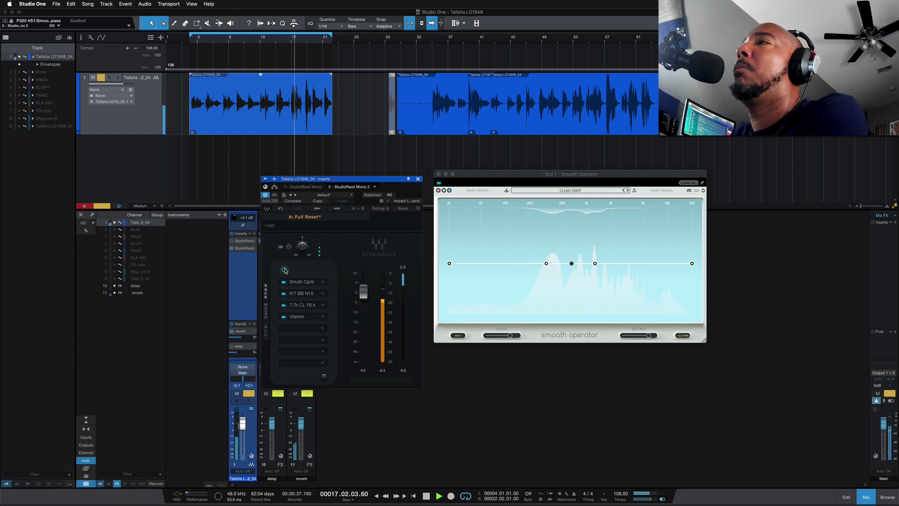
{"action": "left_click", "coordinate": [305, 306]}
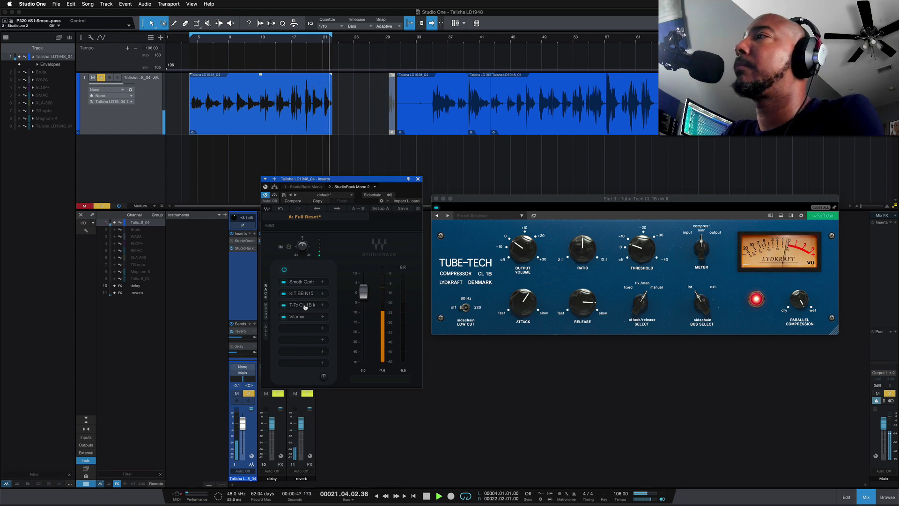
{"action": "key", "text": "space"}
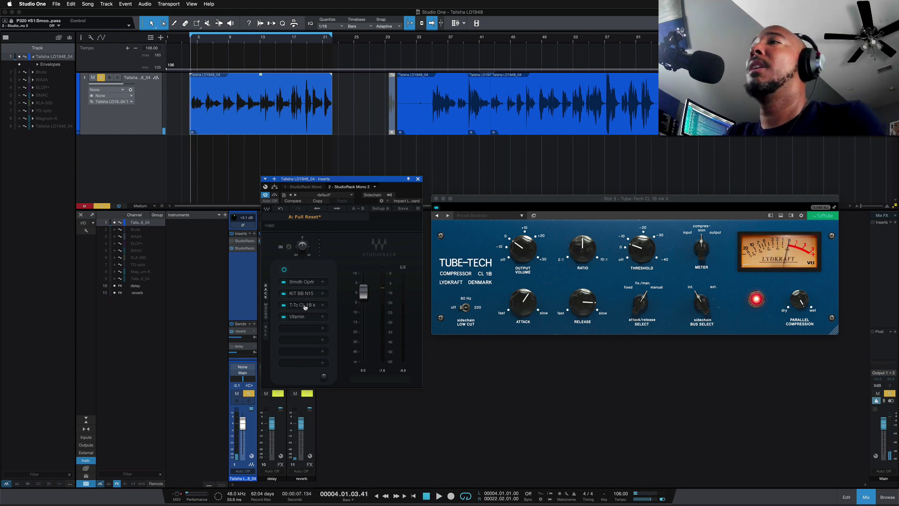
Open the Vitamin editor from its StudioRack slot, replacing the Tube-Tech CL 1B window.
{"action": "left_click", "coordinate": [305, 318]}
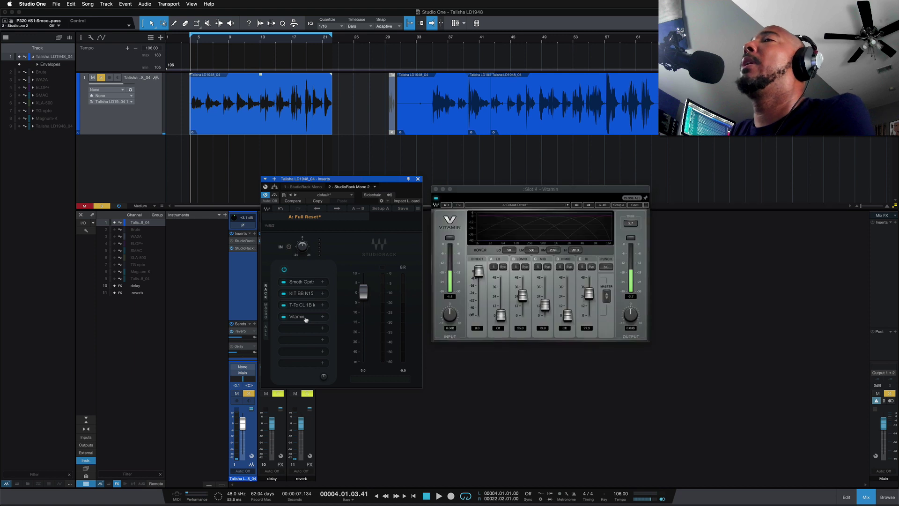